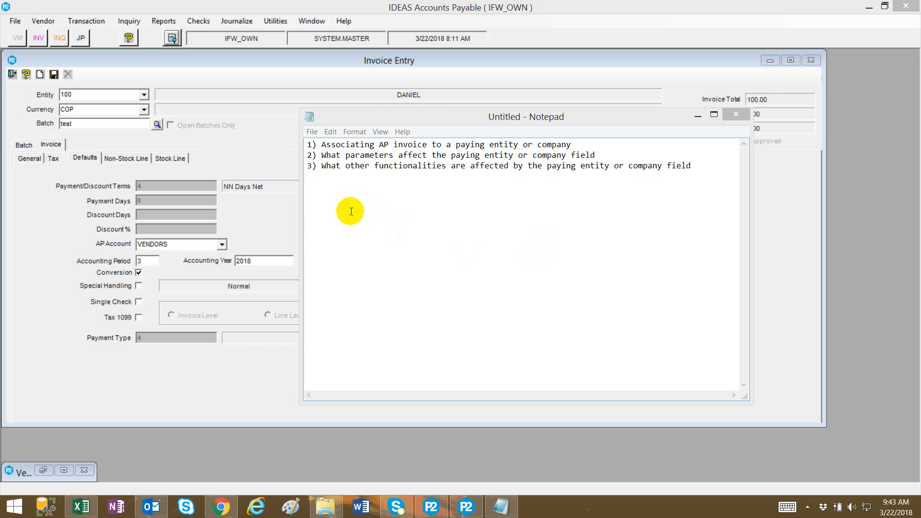
Switch to Invoice Entry and examine the batch control page and the Entity field for the batch test.
click(269, 216)
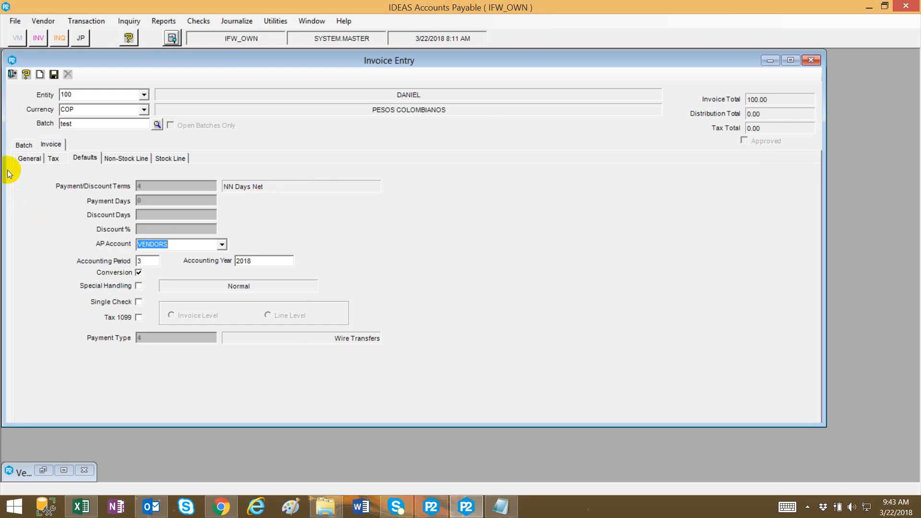
click(21, 141)
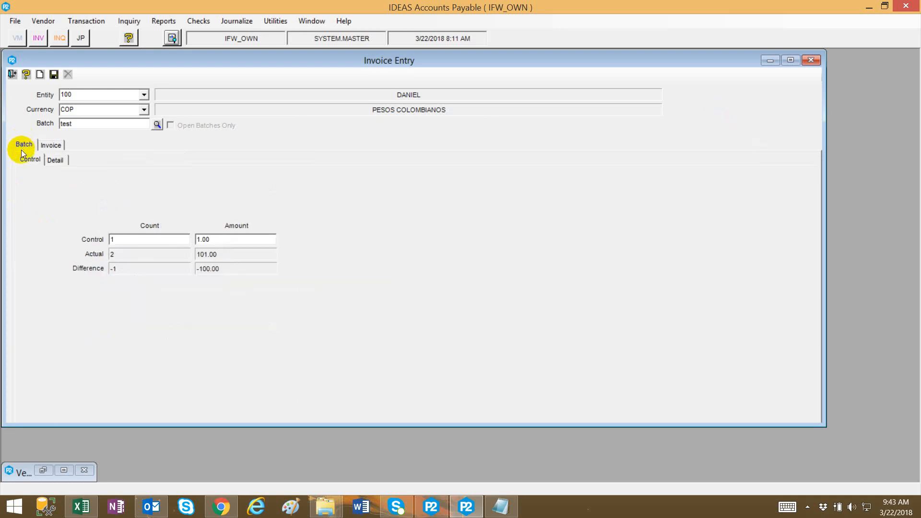
click(121, 92)
click(121, 92)
drag(118, 95, 1, 100)
click(96, 94)
drag(98, 94, 11, 105)
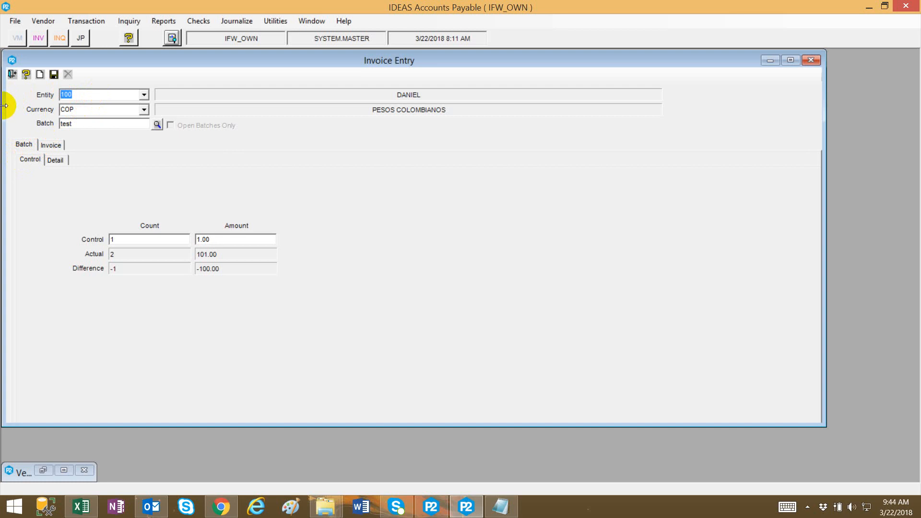
click(76, 96)
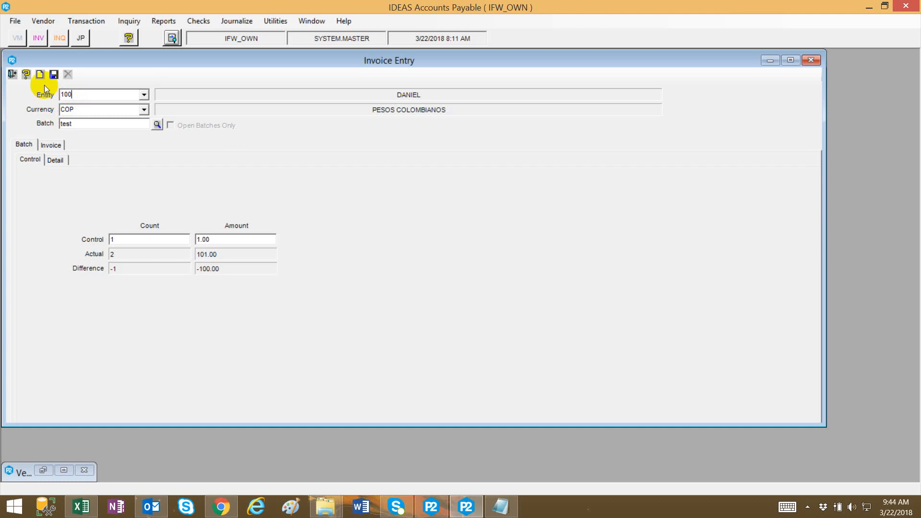
drag(82, 96, 5, 102)
Set the document type to NR in the general details of the batch's invoice.
click(50, 144)
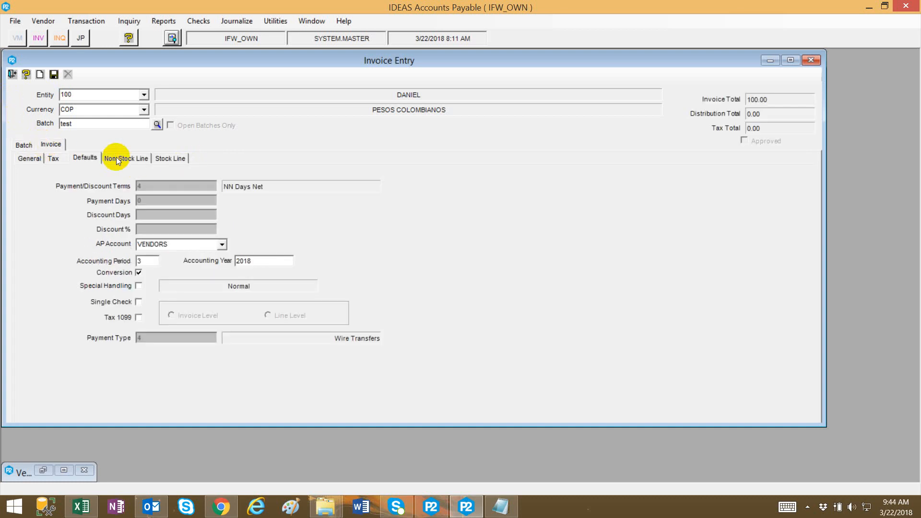
click(53, 158)
click(29, 160)
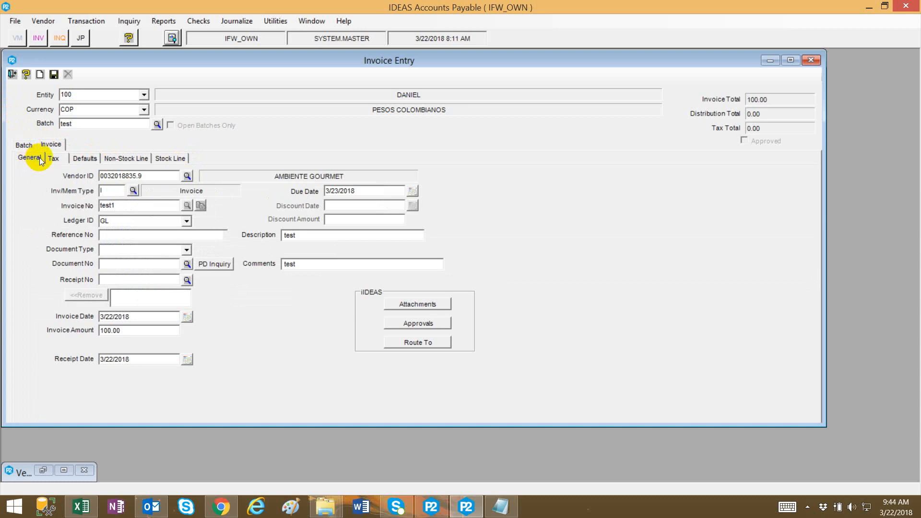
click(185, 249)
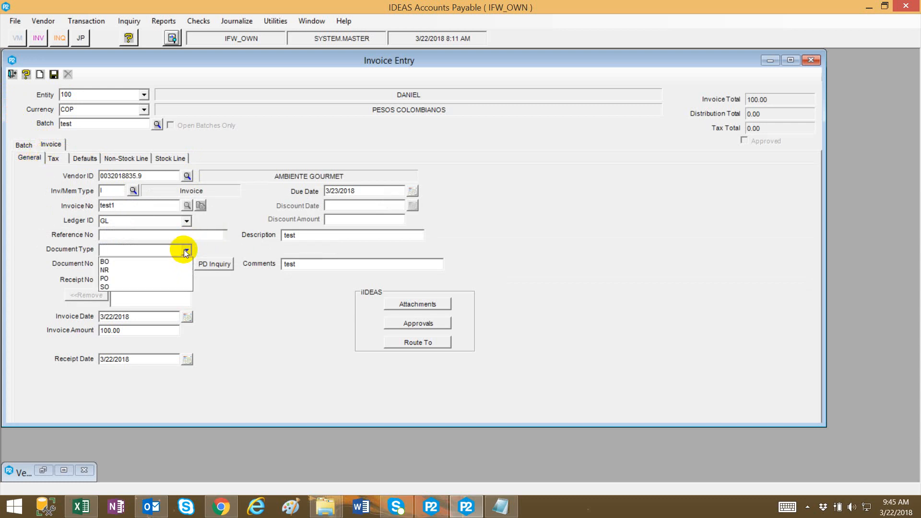
click(166, 269)
Review the invoice's non-stock line and tax pages, and return to its general details.
click(124, 159)
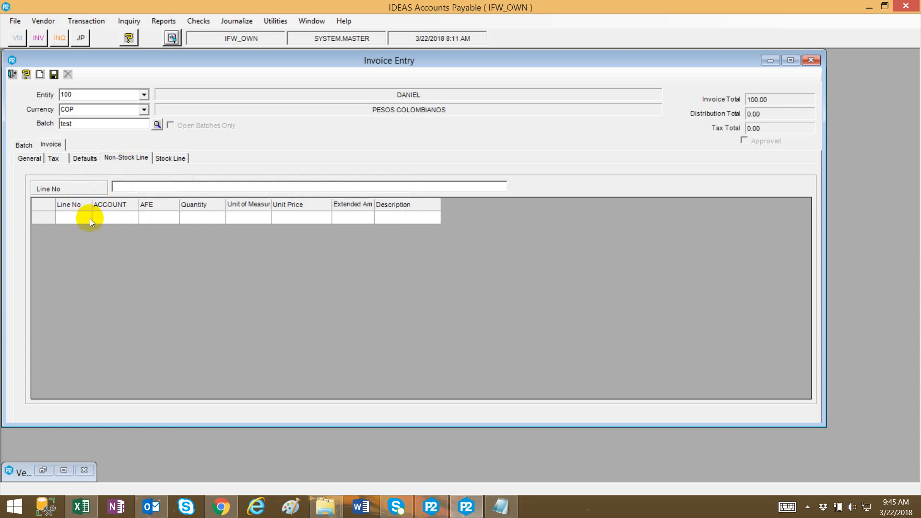
click(53, 161)
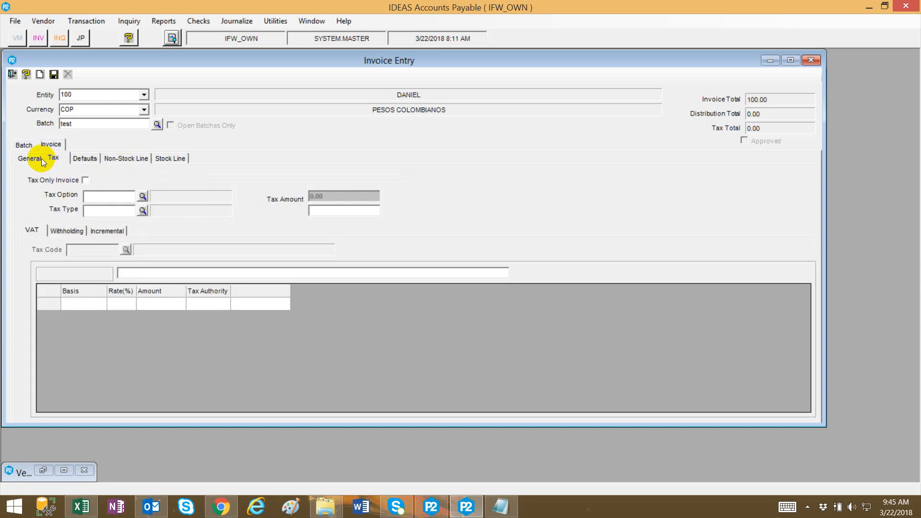
click(42, 159)
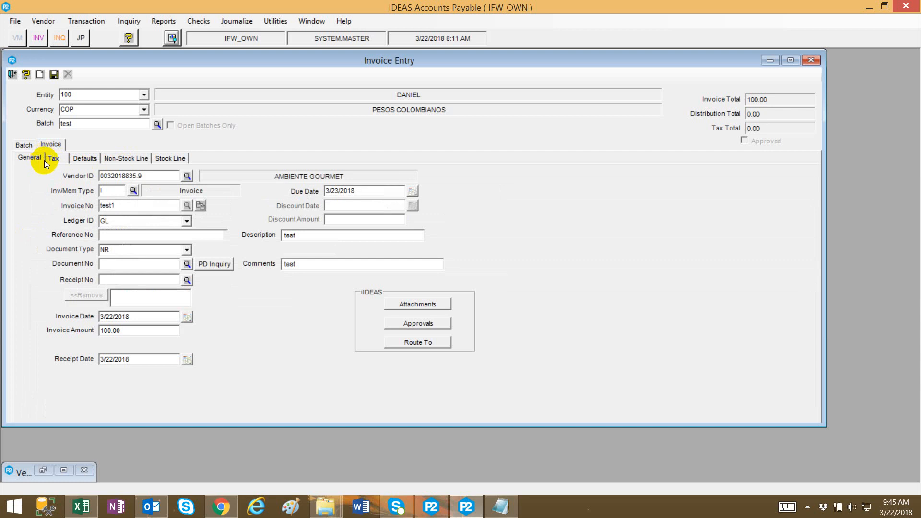
Look at the entities available for the invoice and keep the current selection.
click(69, 96)
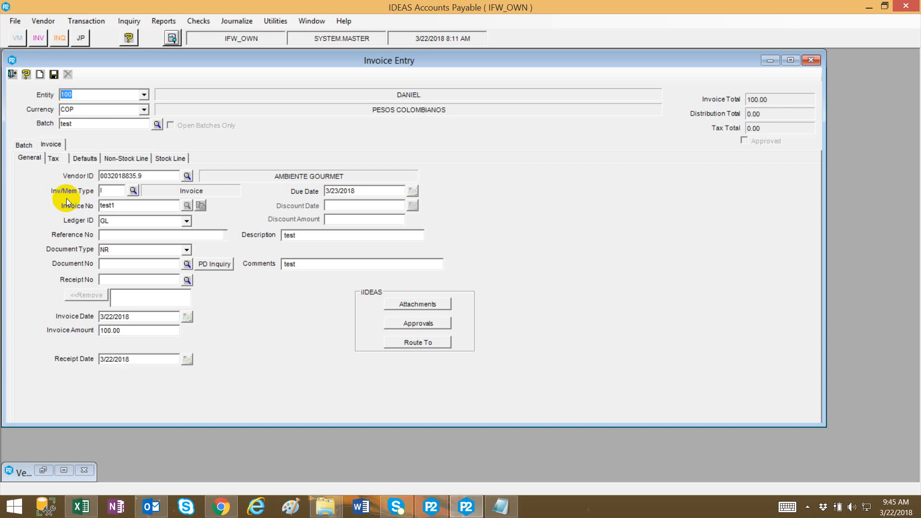
click(148, 97)
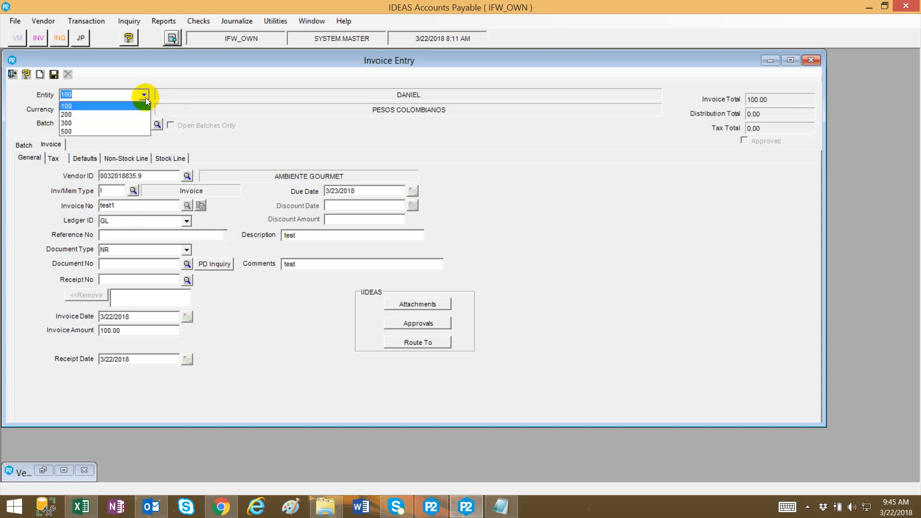
click(202, 111)
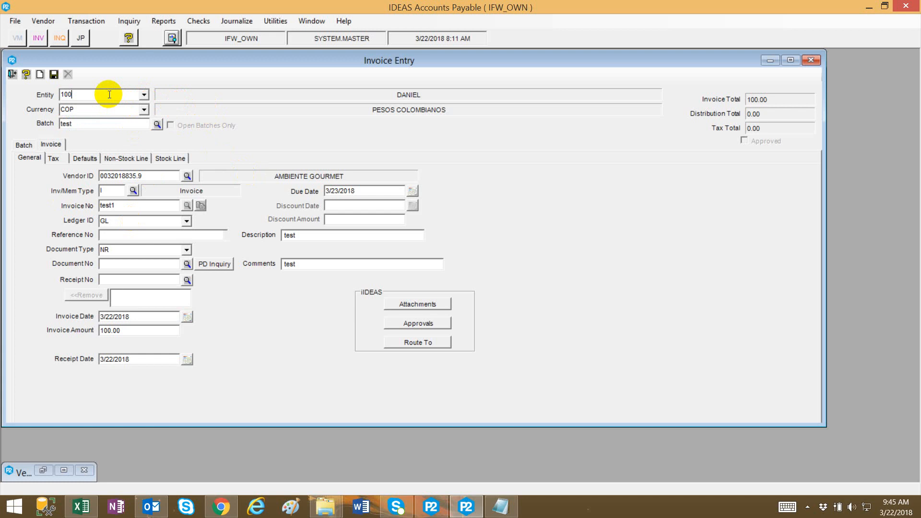
Compare the entities defined in Entity Maintenance with those offered in Invoice Entry, leaving Entity Maintenance minimized.
click(273, 21)
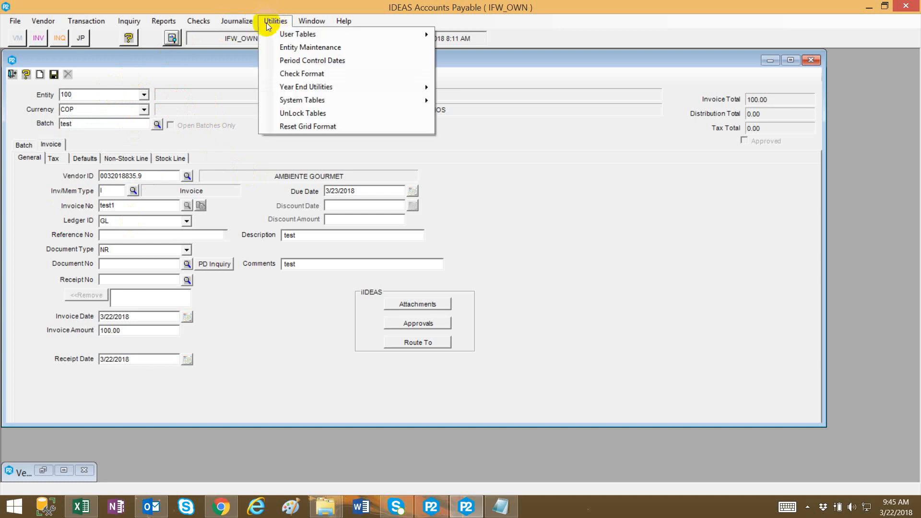
click(261, 48)
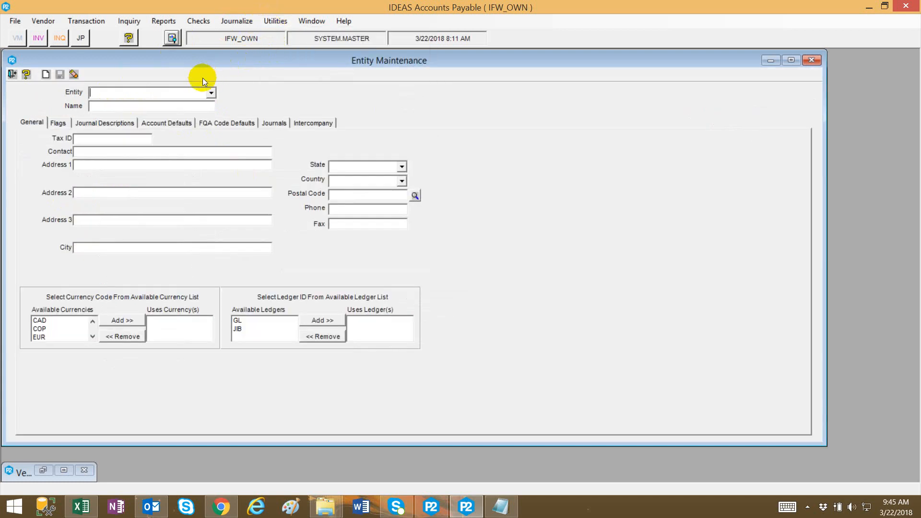
click(211, 93)
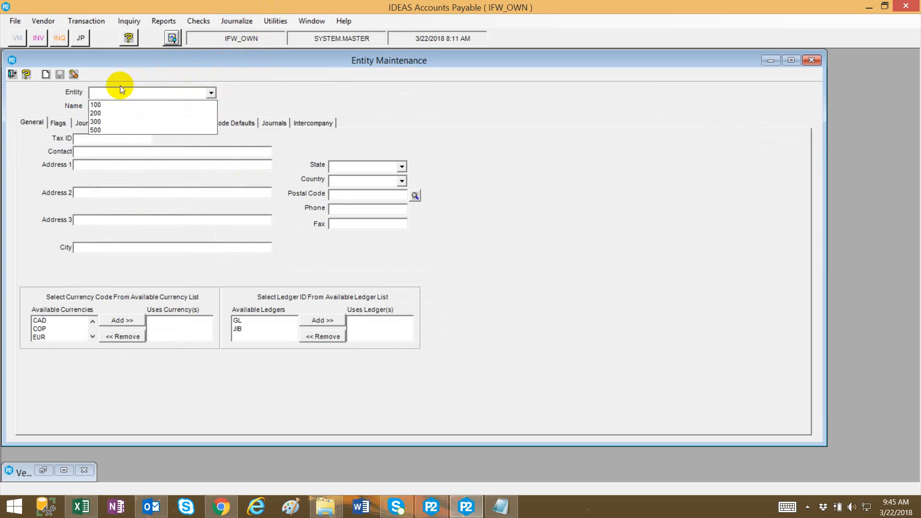
click(767, 68)
click(764, 63)
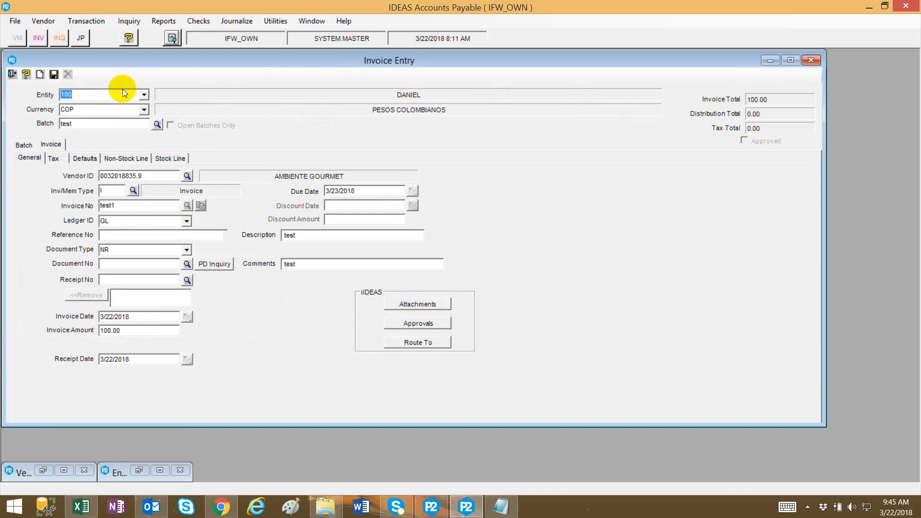
click(140, 93)
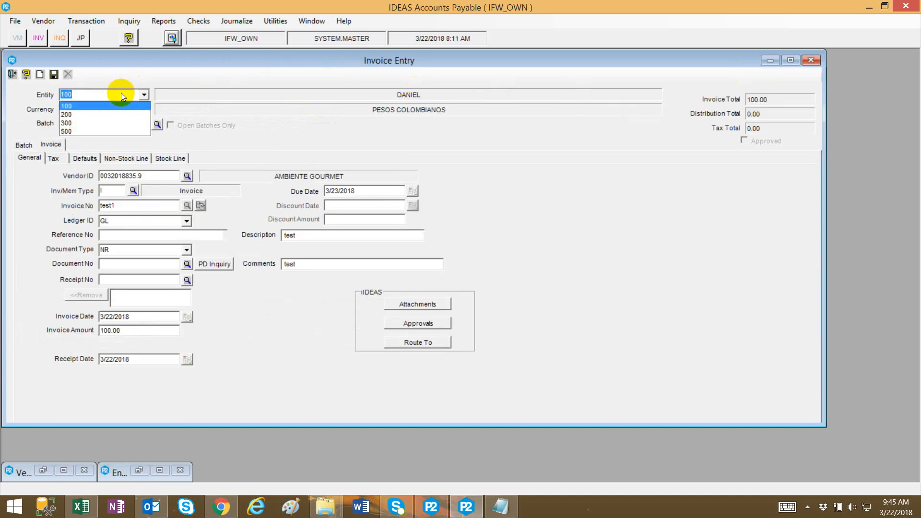
click(185, 65)
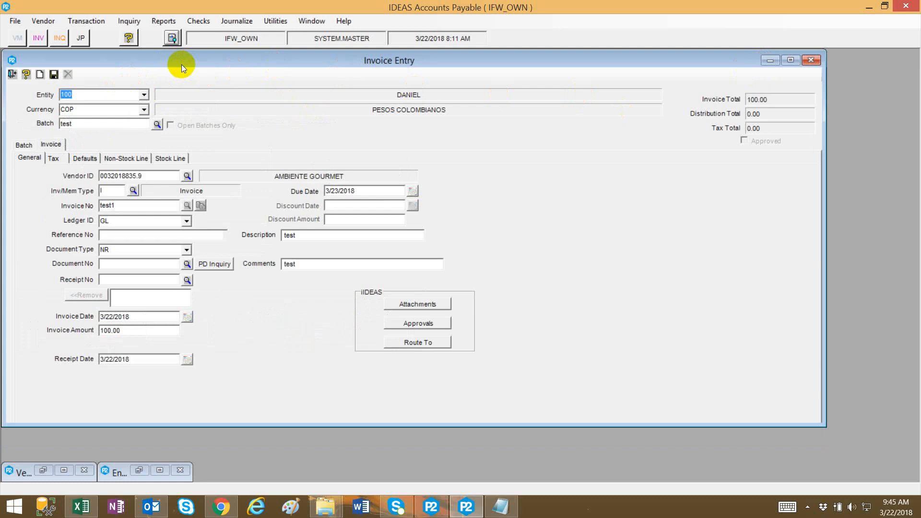
Open the Aged Open Payables Report, inspect its entity selection options and close it.
click(165, 22)
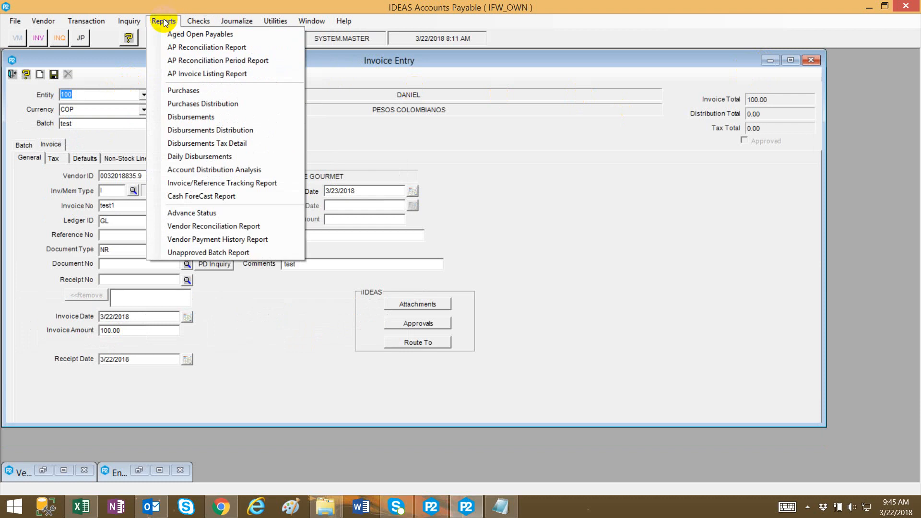
click(165, 34)
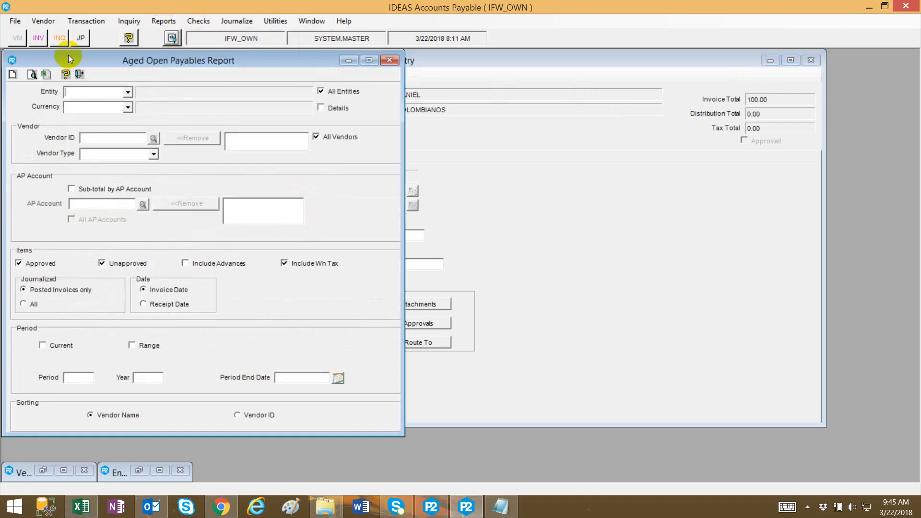
drag(122, 56, 256, 51)
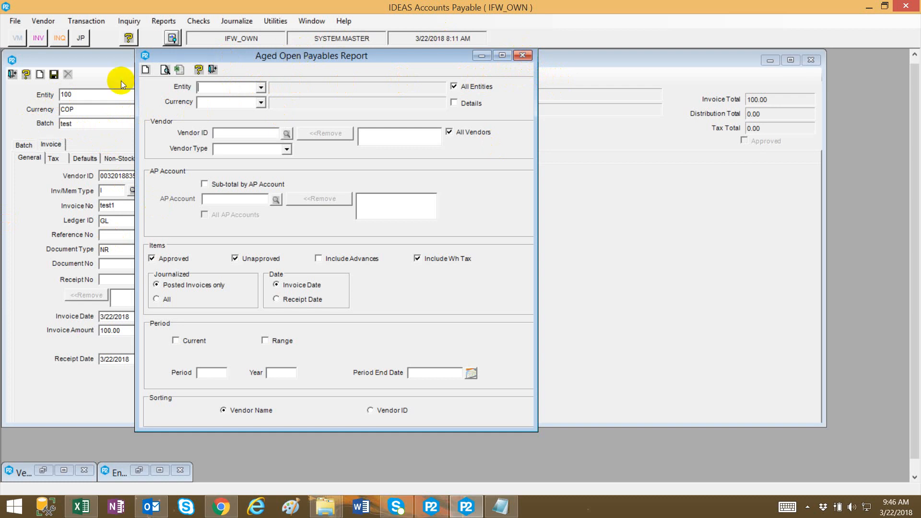
click(528, 56)
Open Generate Cash Requirements and examine its Entity field, closing Entity Maintenance and minimizing Invoice Entry.
click(202, 22)
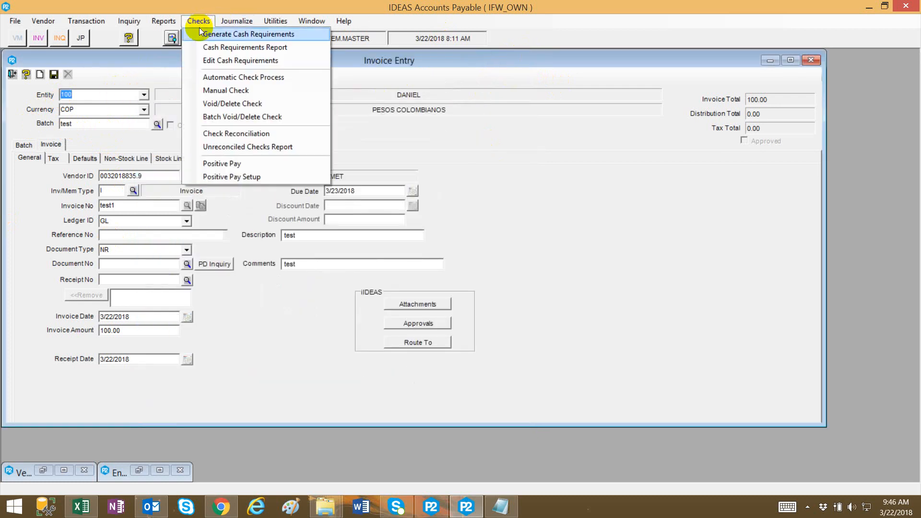
click(197, 30)
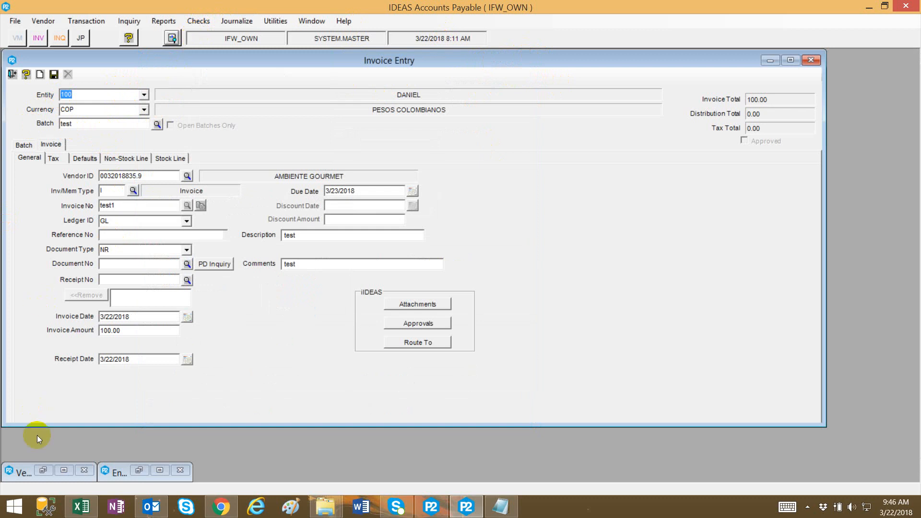
click(135, 471)
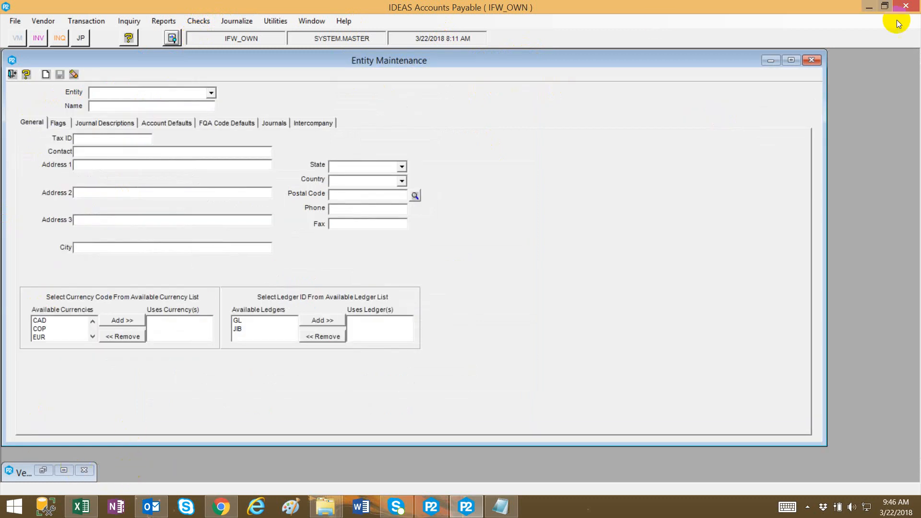
click(812, 58)
click(769, 61)
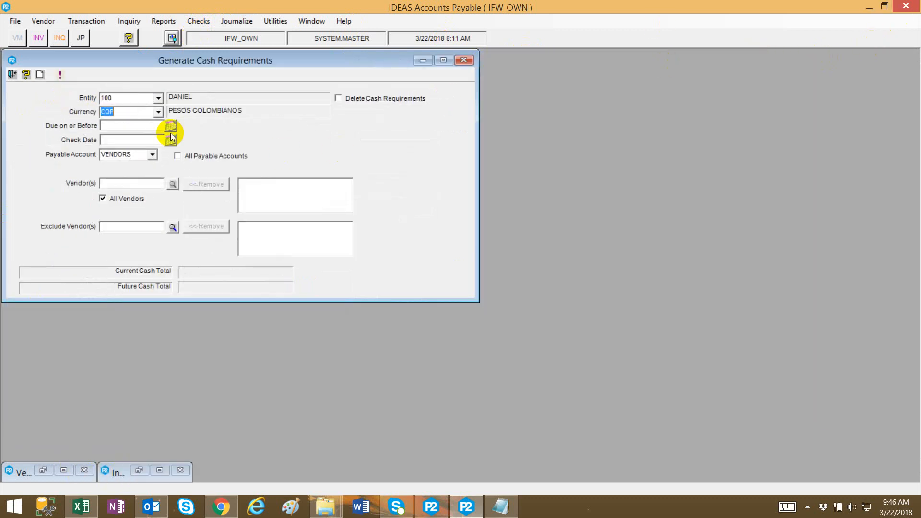
click(149, 100)
Restore the Invoice Entry window and inspect the invoice's Entity field.
click(139, 470)
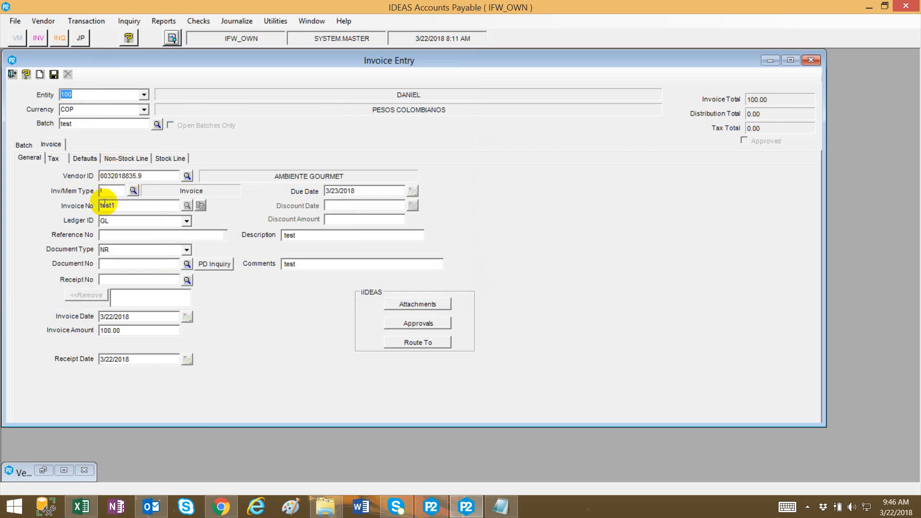
click(86, 97)
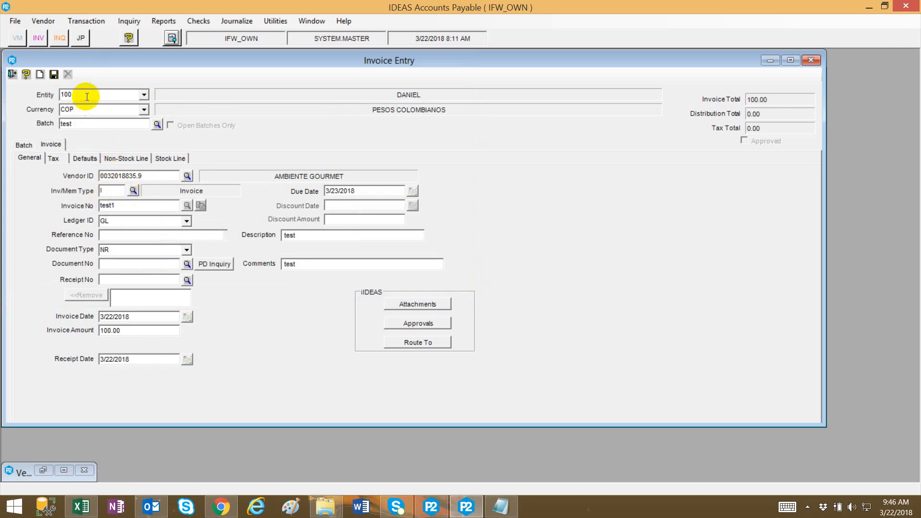
double_click(87, 97)
click(111, 95)
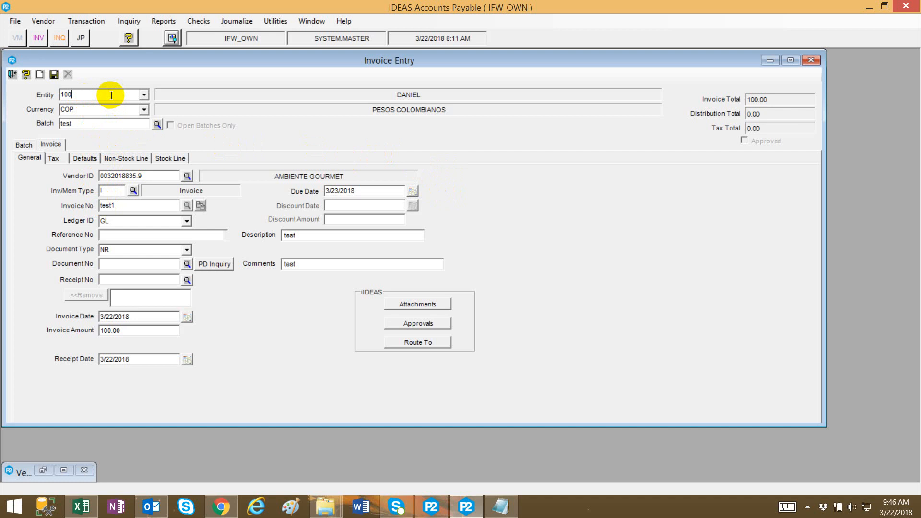